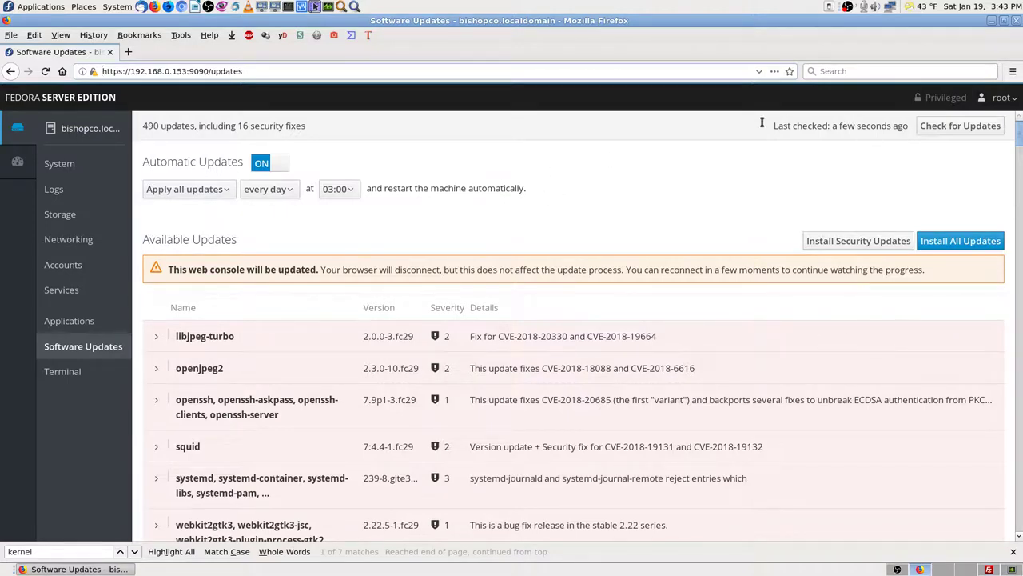
# Bring FileZilla forward, then switch the OBS stream to the desk-and-monitor camera scene.
pyautogui.click(990, 569)
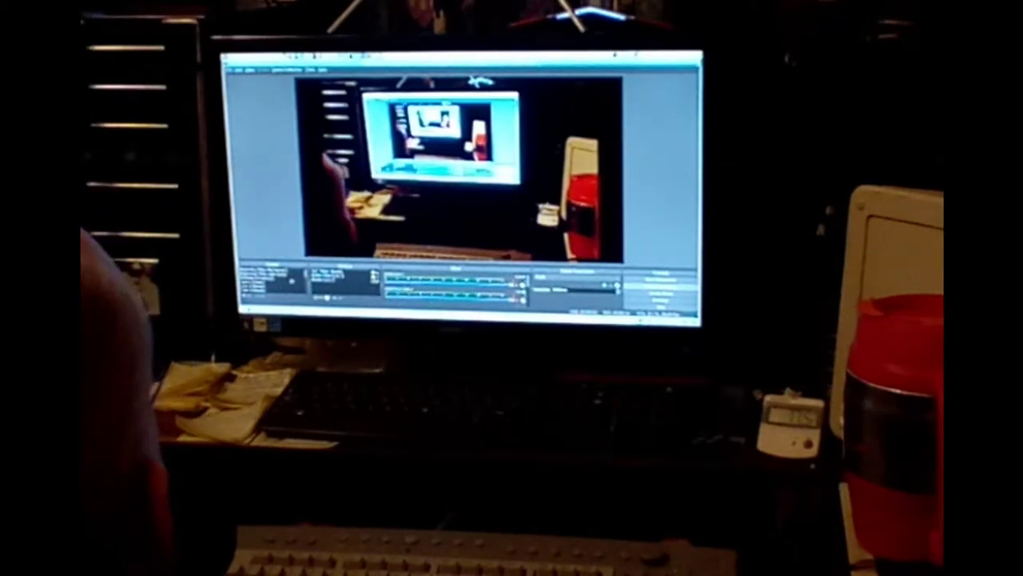
pyautogui.click(274, 283)
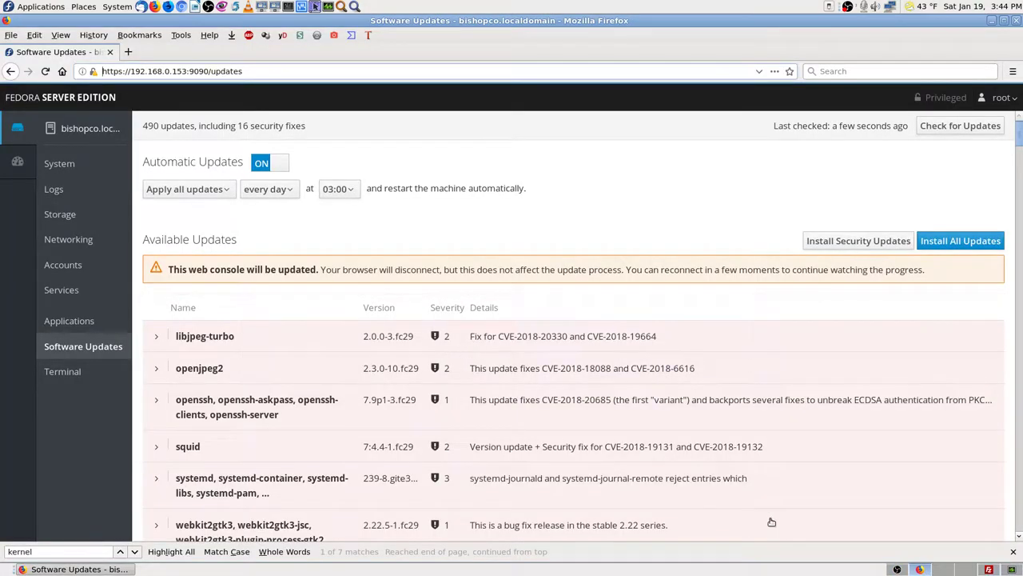
# Switch from the Cockpit updates page through FileZilla to the System Monitor process table.
pyautogui.click(989, 569)
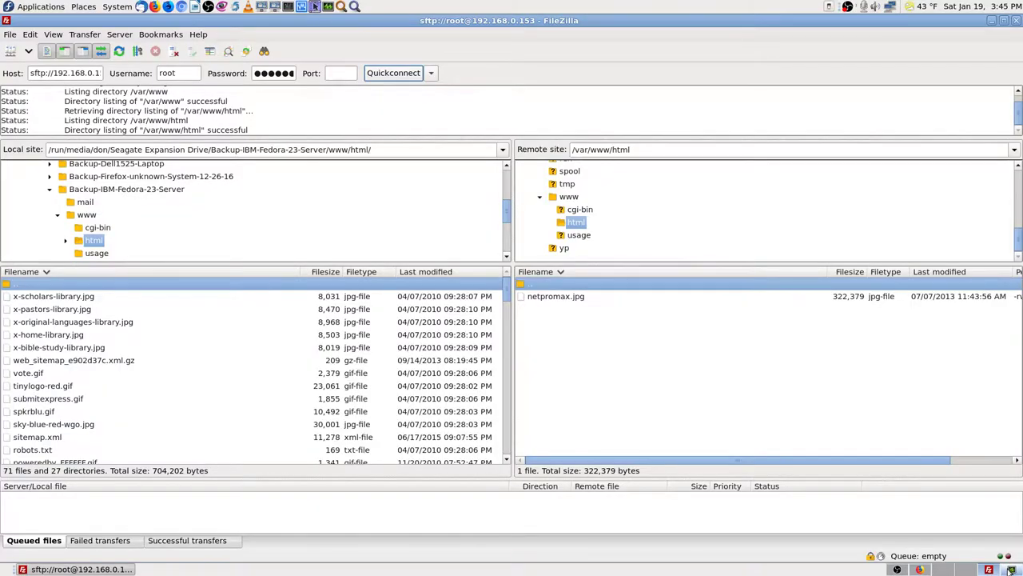
pyautogui.click(1011, 569)
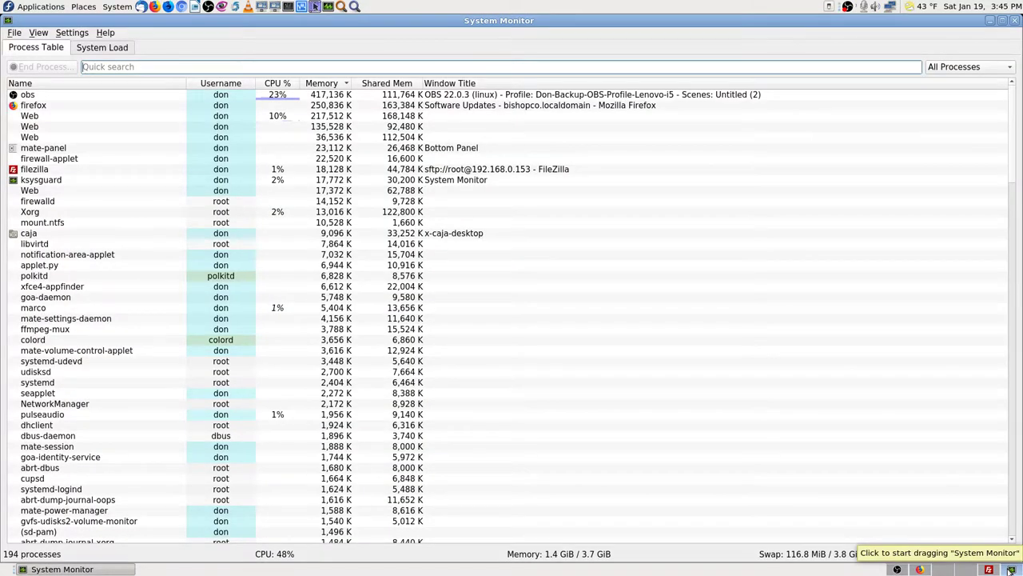